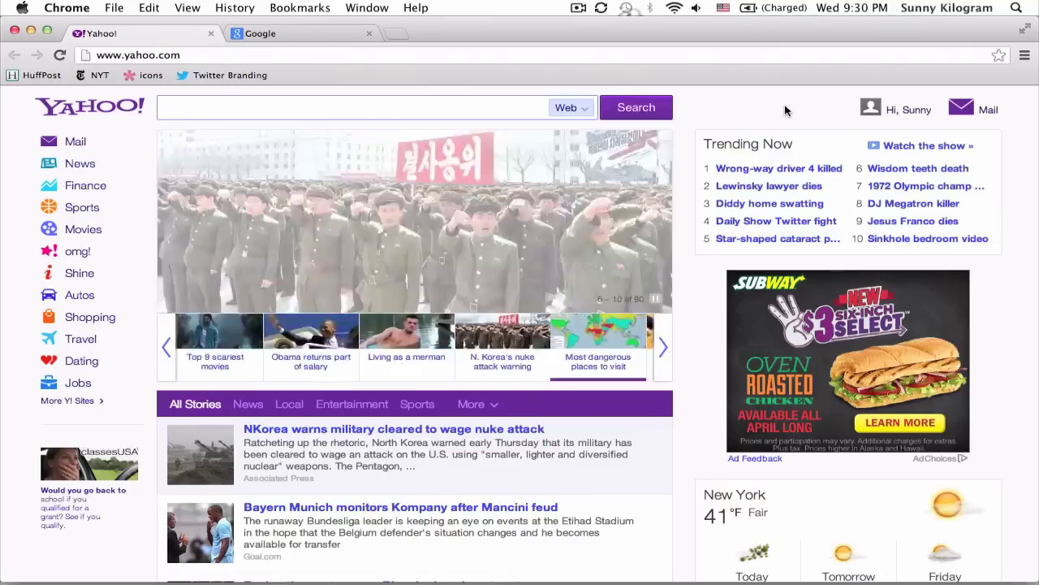
- Open Yahoo Mail from the Mail link at the top right of the Yahoo homepage
mouse_move(991, 115)
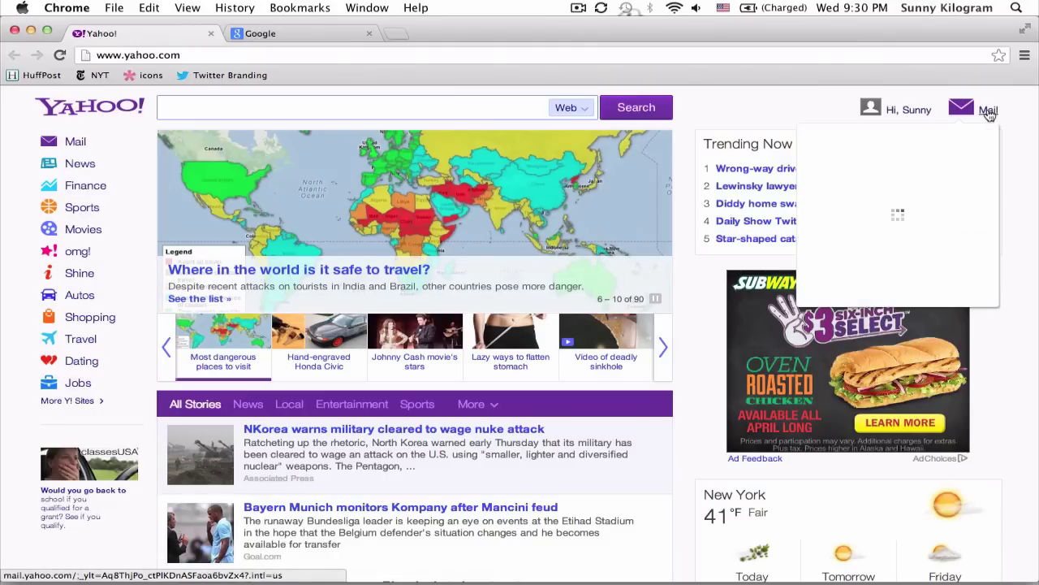
left_click(990, 113)
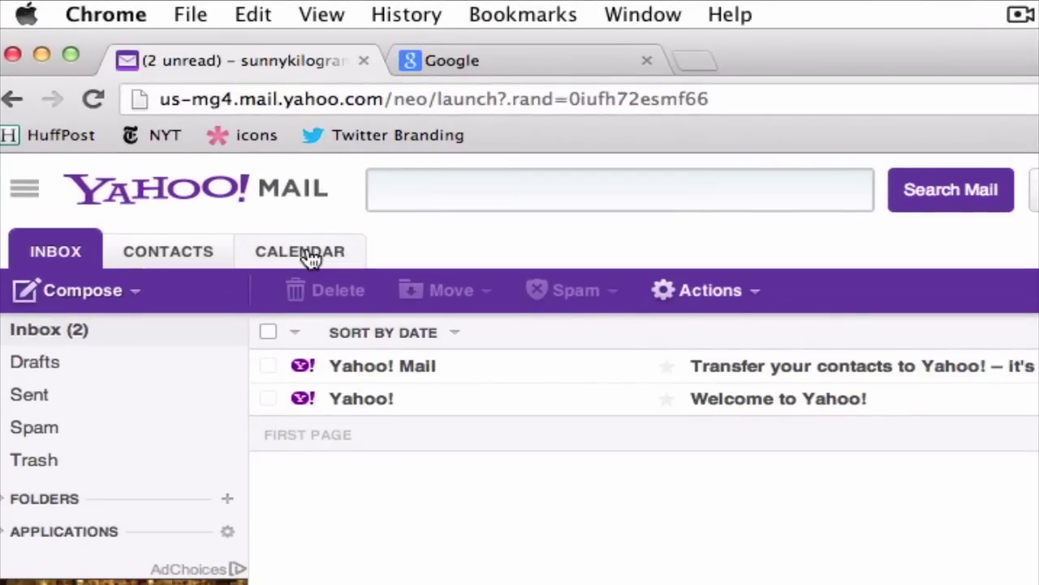
- Switch to the Calendar tab to show the empty April 2013 month view
left_click(309, 257)
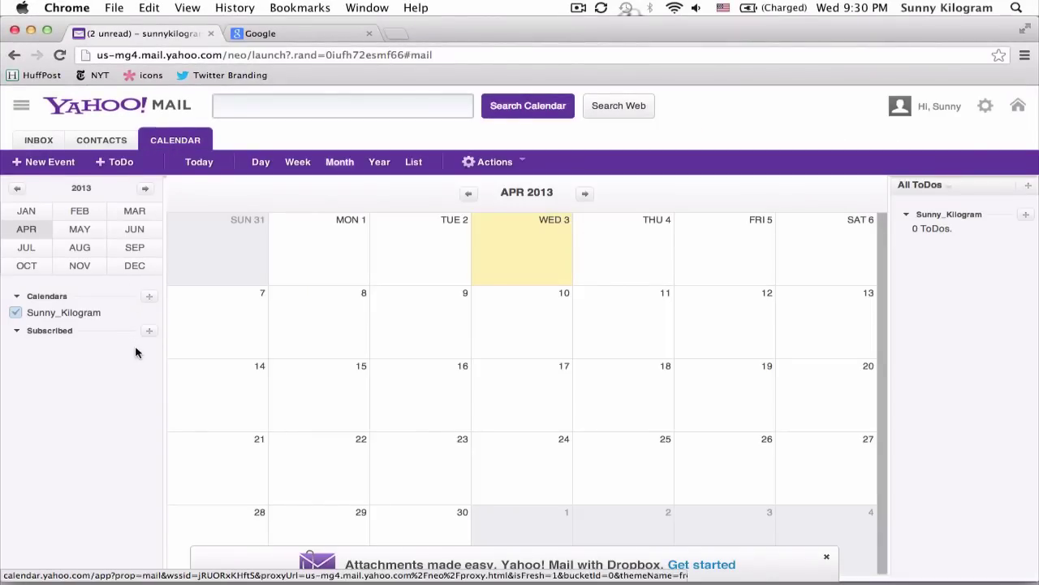
mouse_move(94, 316)
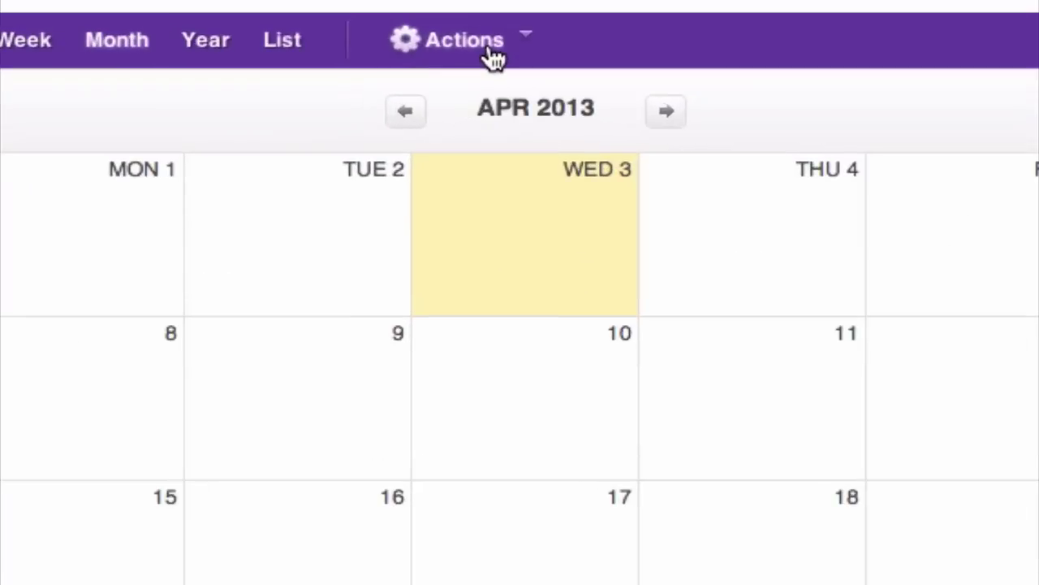
- Share the Sunny_Kilogram calendar with everyone through public access and confirm
left_click(507, 169)
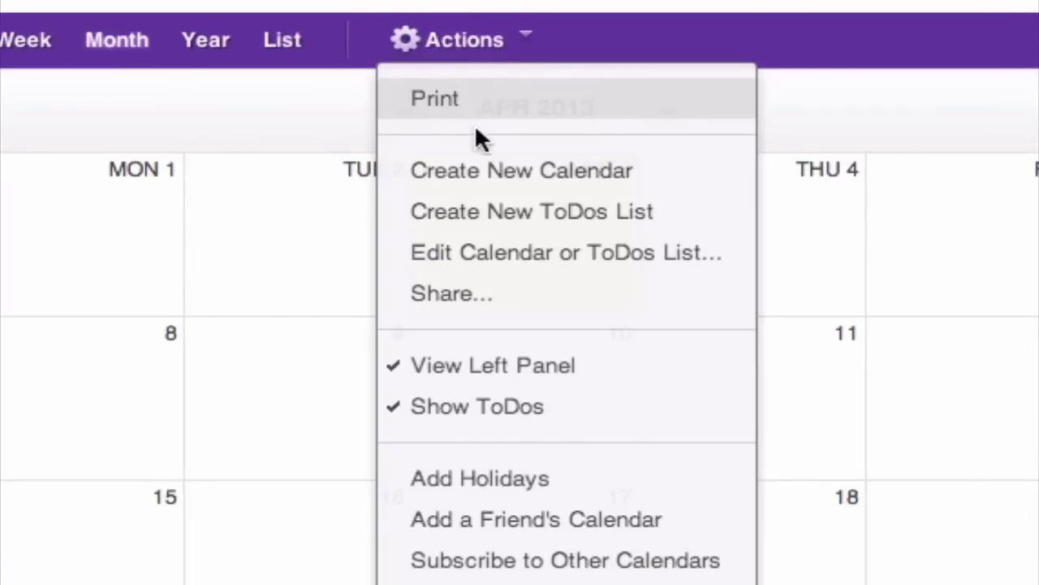
left_click(458, 307)
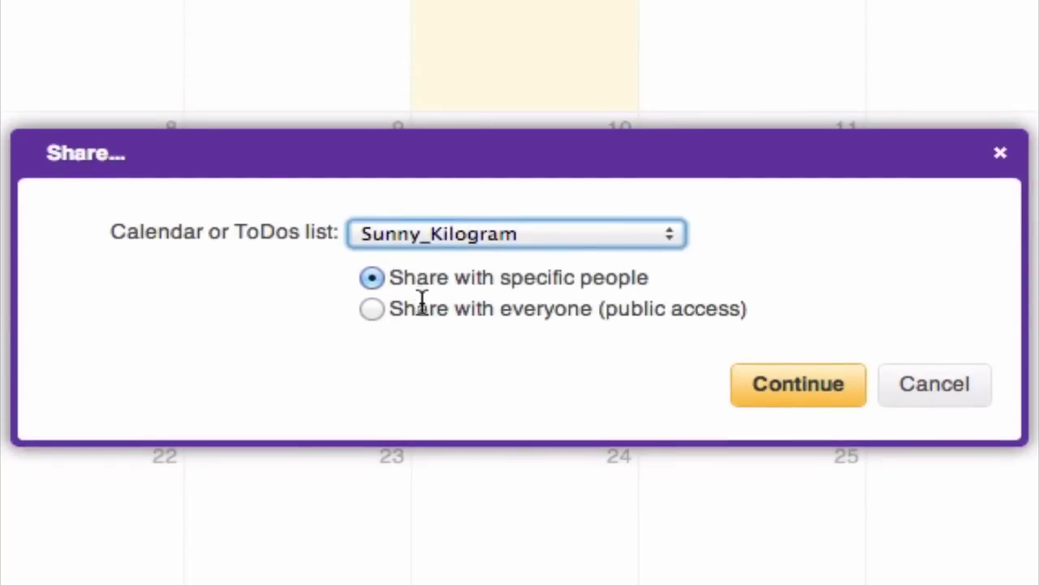
left_click(374, 307)
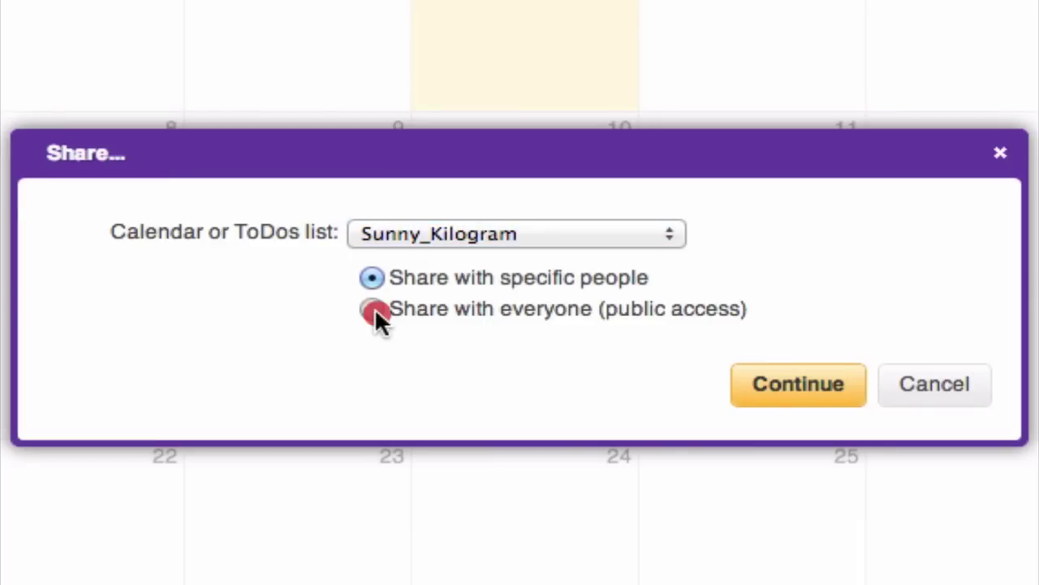
left_click(773, 386)
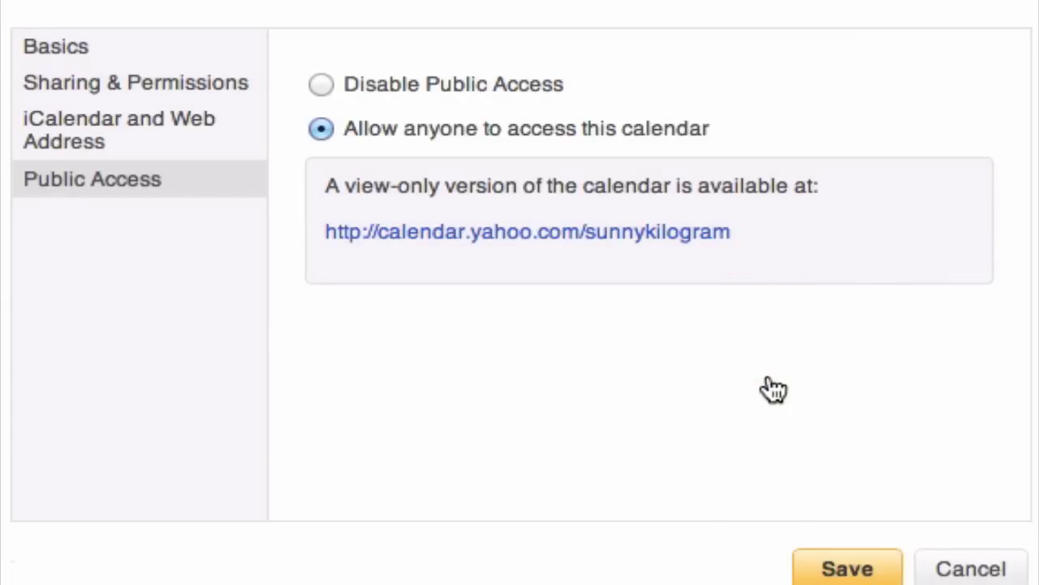
- Copy the calendar's public Web Address link, then save the sharing settings
left_click(122, 138)
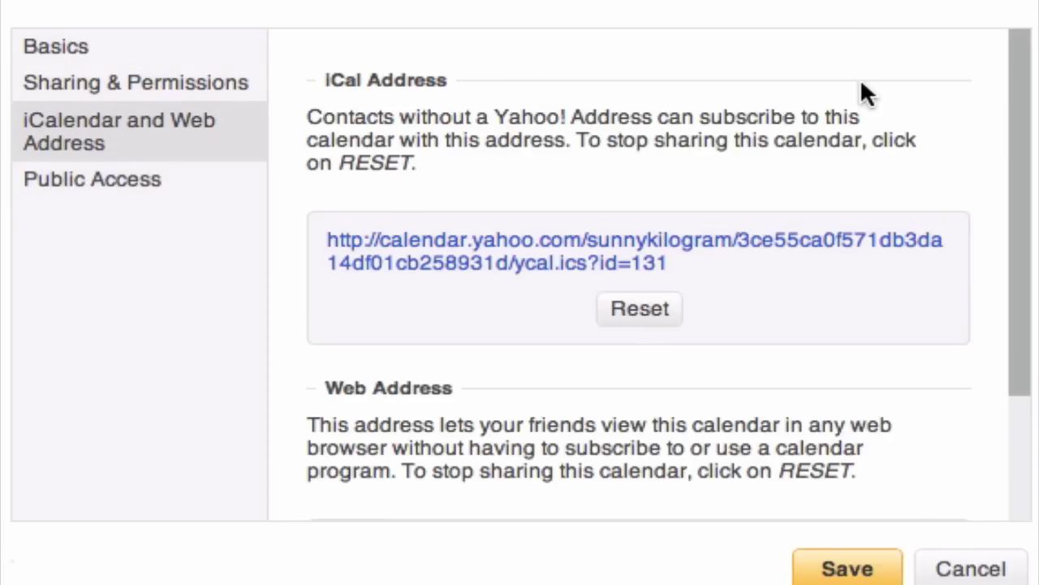
scroll(862, 92, "down", 4)
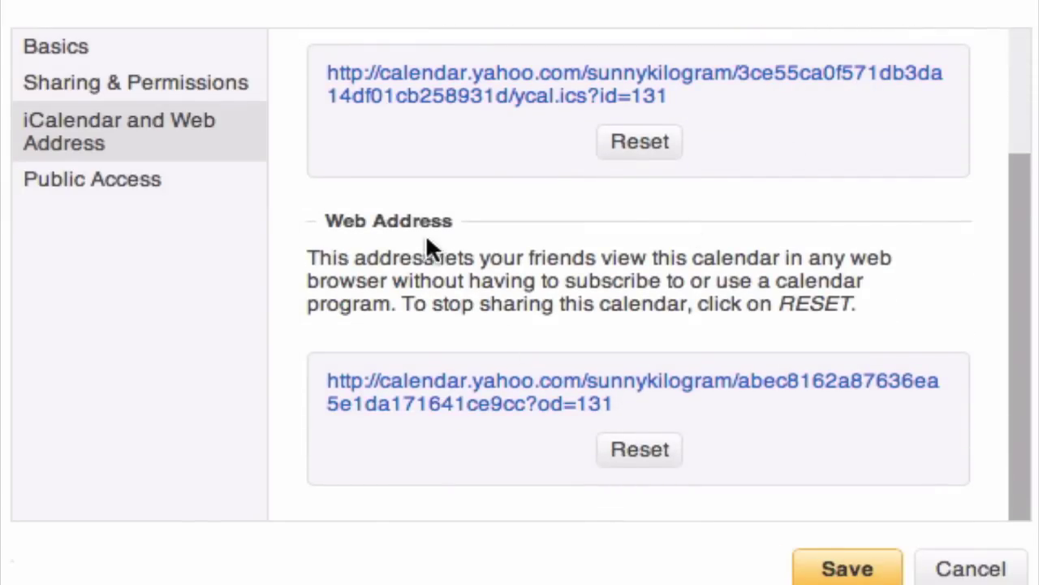
right_click(447, 396)
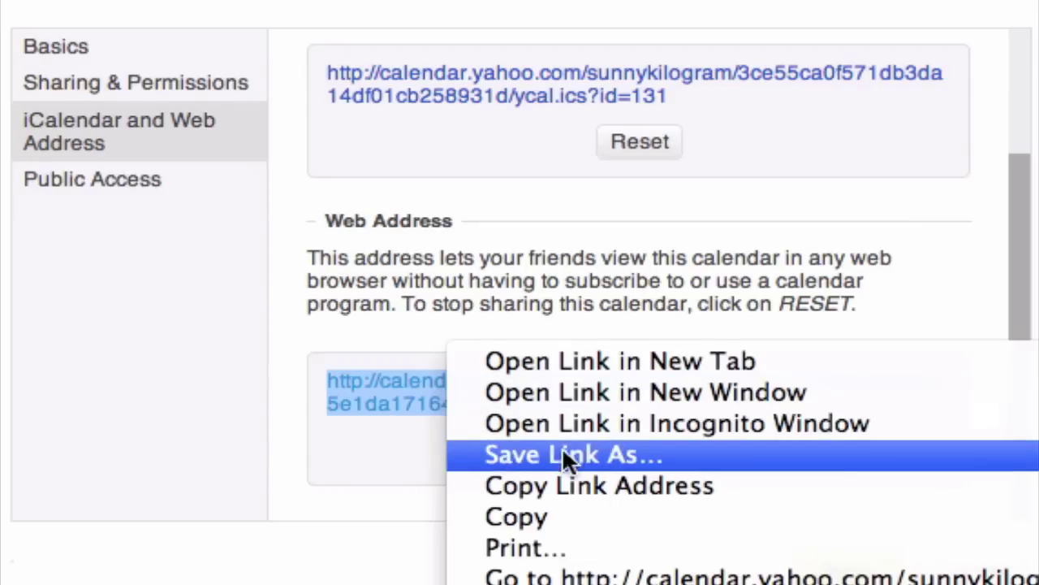
left_click(568, 481)
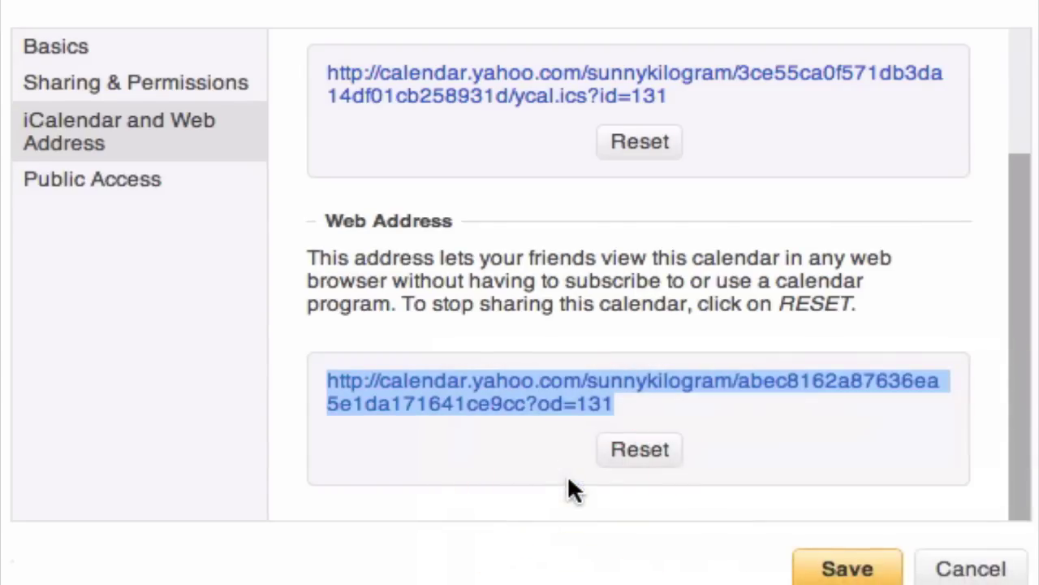
left_click(836, 571)
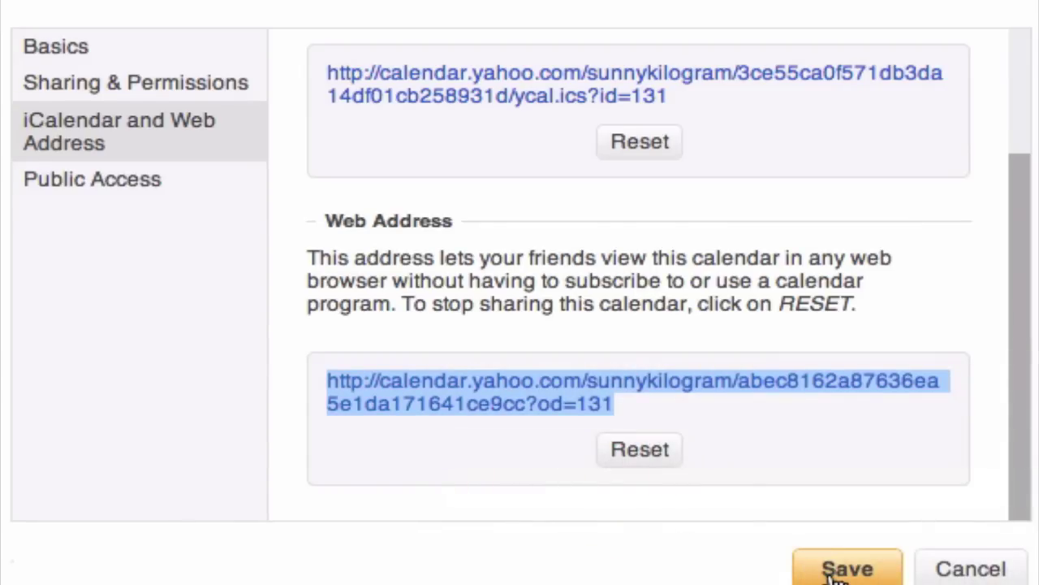
left_click(836, 570)
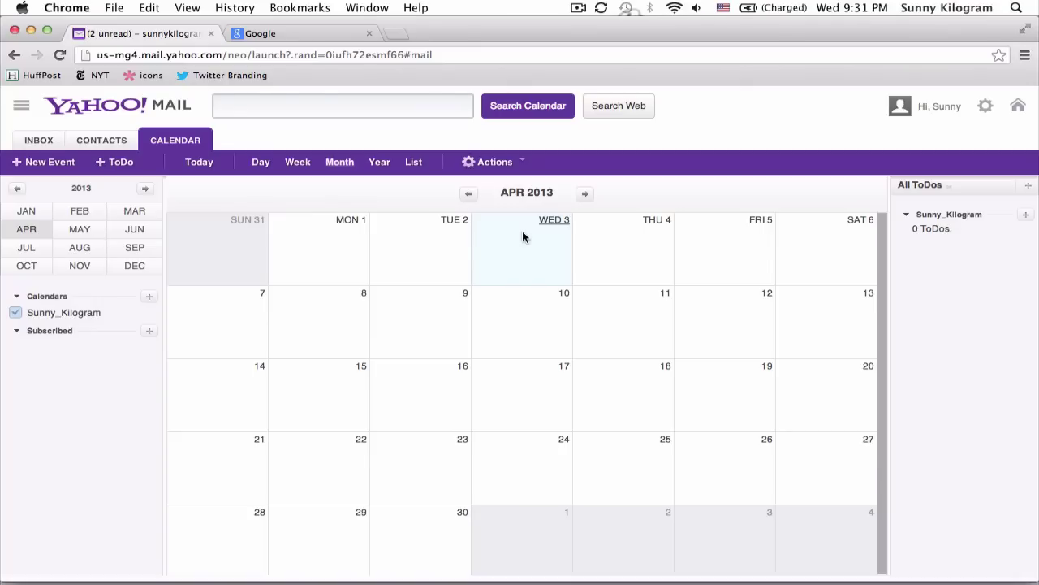
- Switch to the Google homepage in the second Chrome tab
left_click(315, 35)
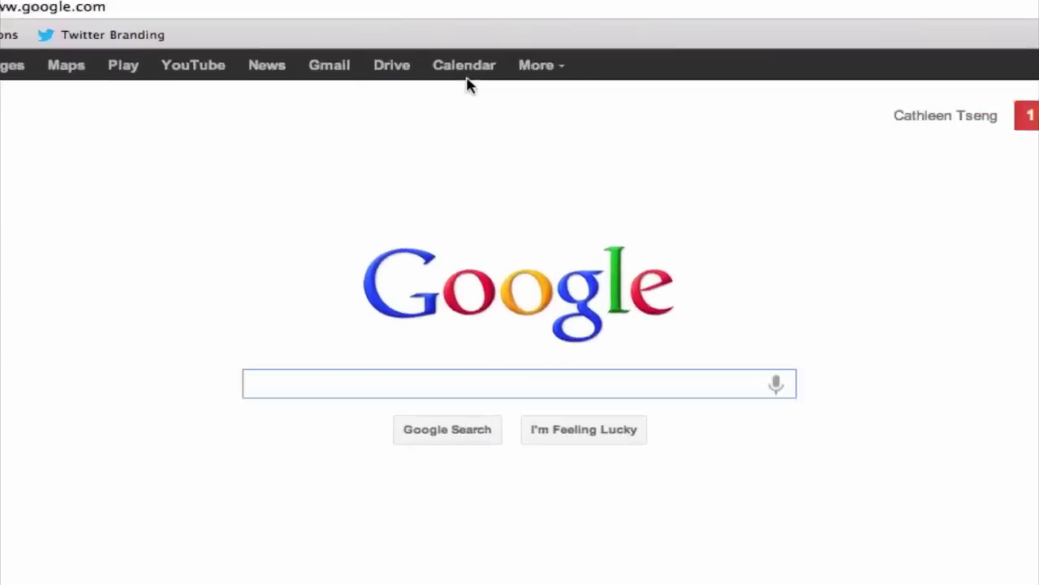
- Open Google Calendar on the Mar 31 – Apr 6, 2013 week and list Other calendars options
left_click(469, 75)
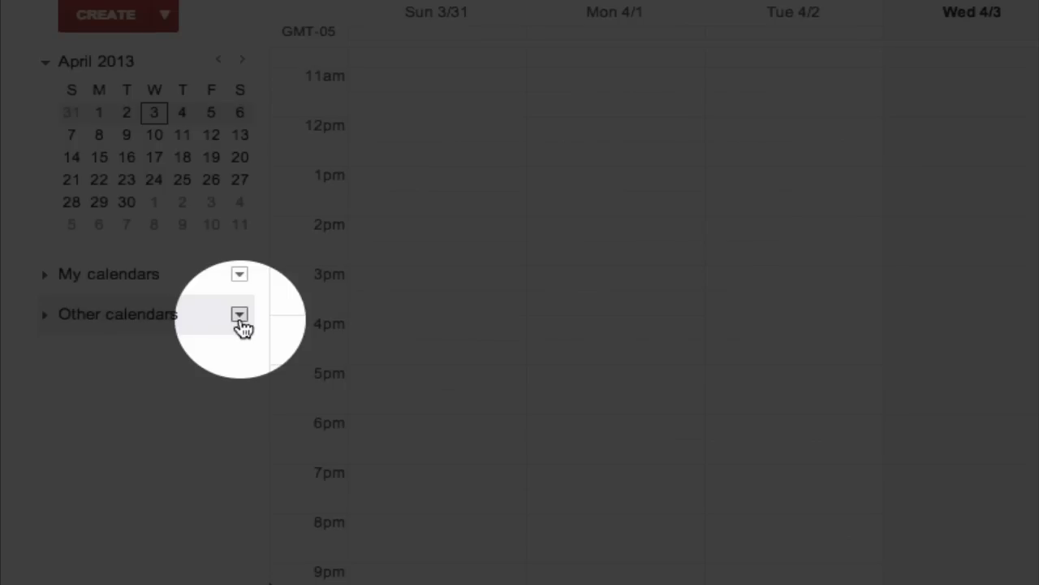
left_click(239, 315)
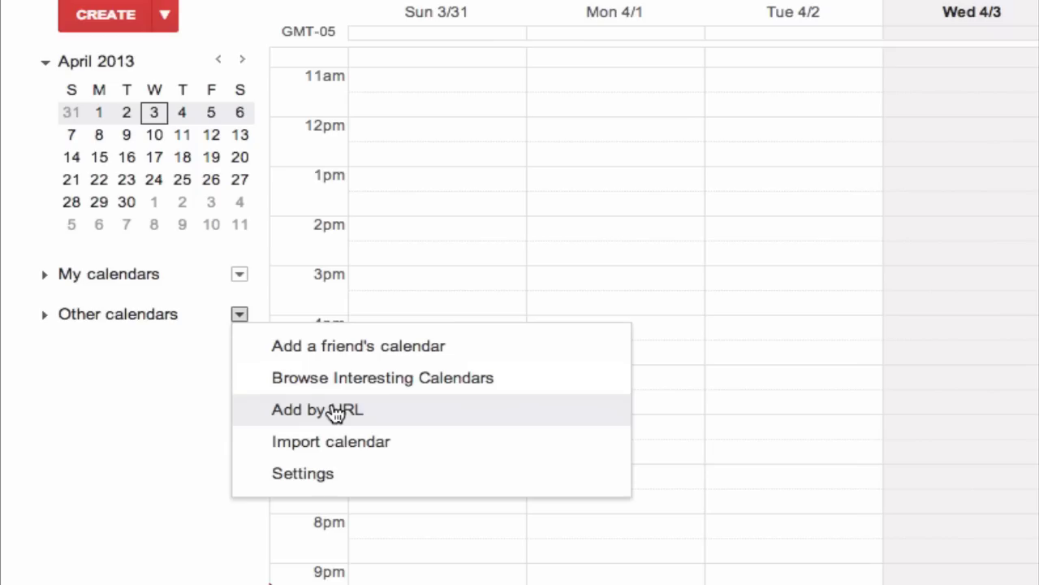
- Add the pasted Yahoo calendar address by URL as a publicly accessible calendar
left_click(333, 411)
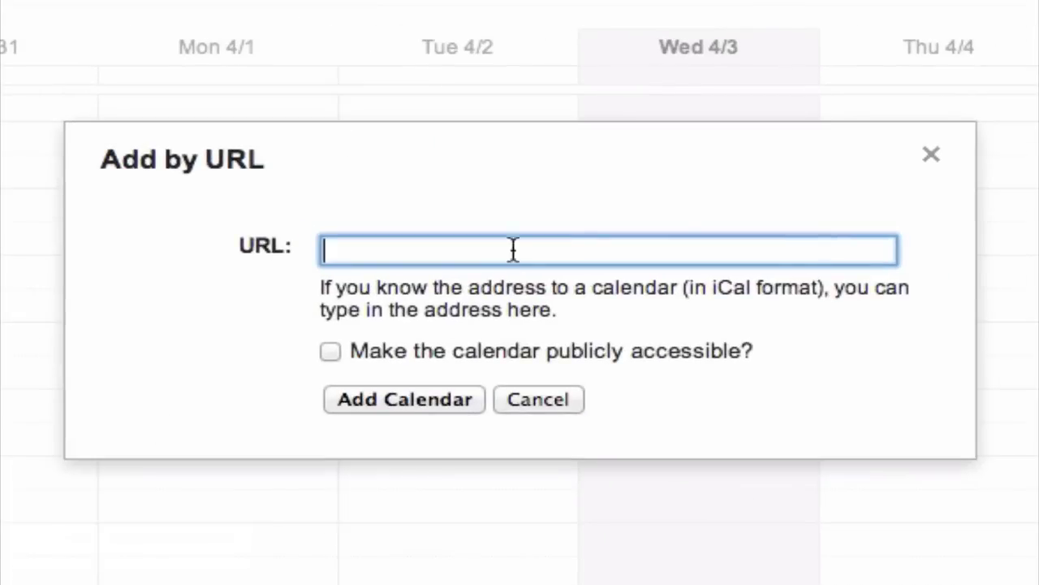
right_click(445, 260)
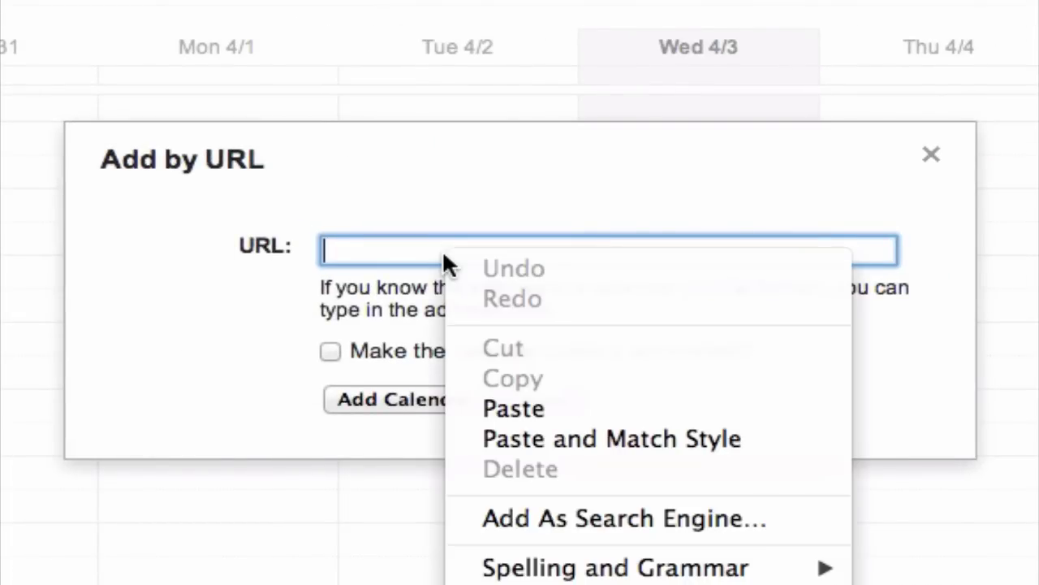
left_click(513, 408)
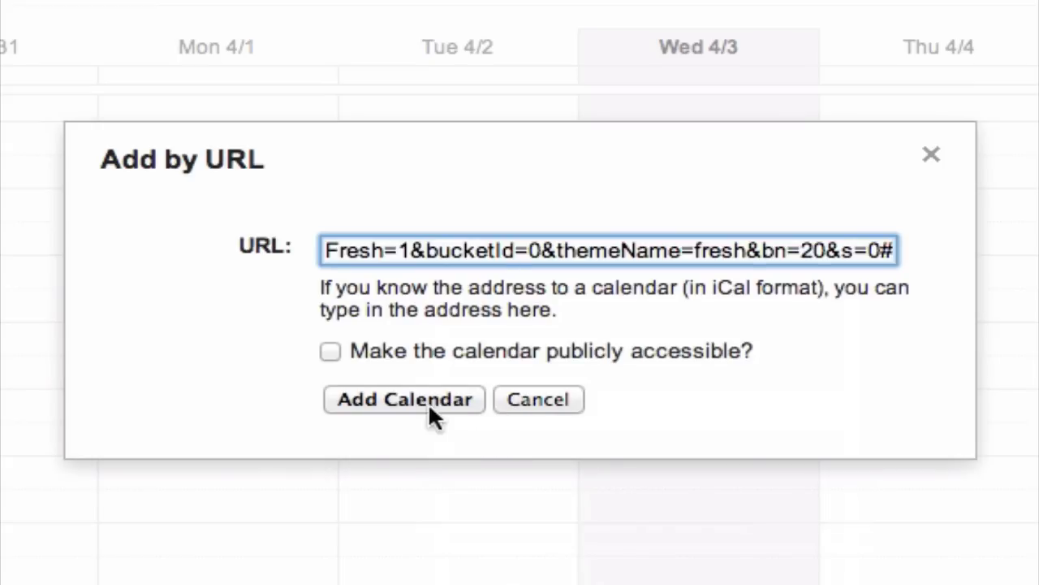
left_click(331, 351)
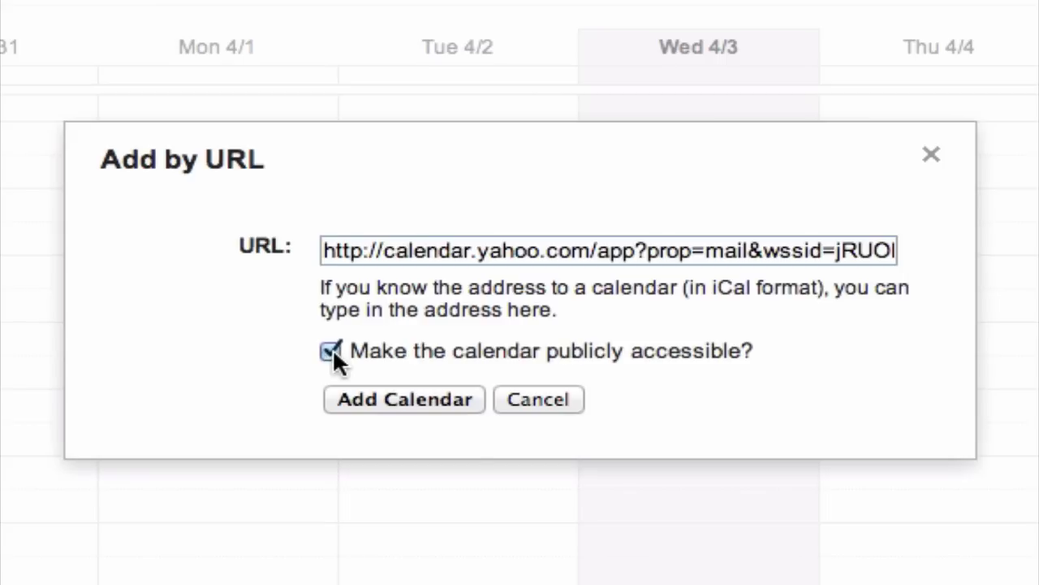
left_click(404, 400)
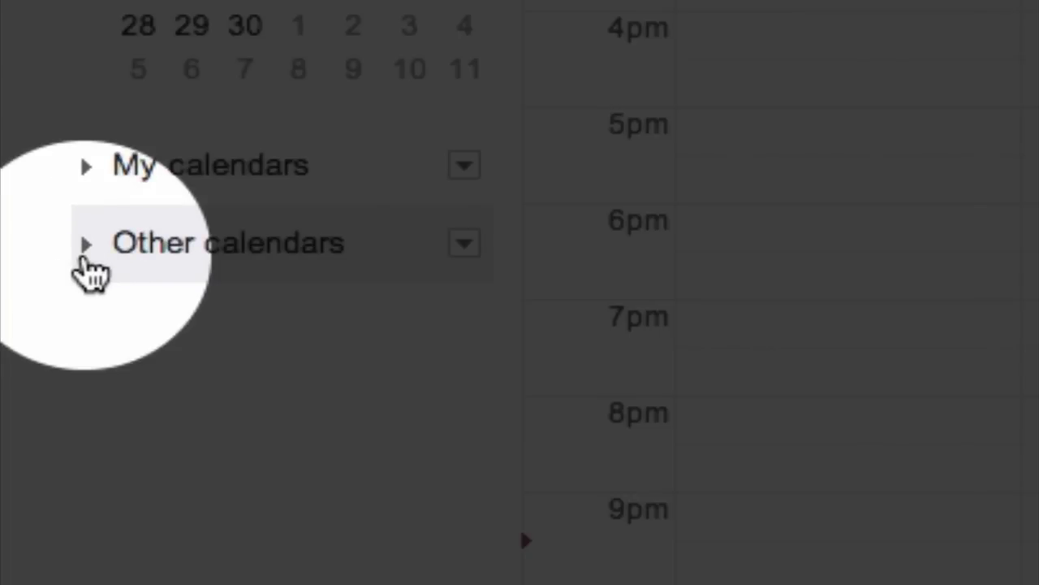
- Open the My Yahoo! Calendar settings page from the Other calendars list
left_click(86, 244)
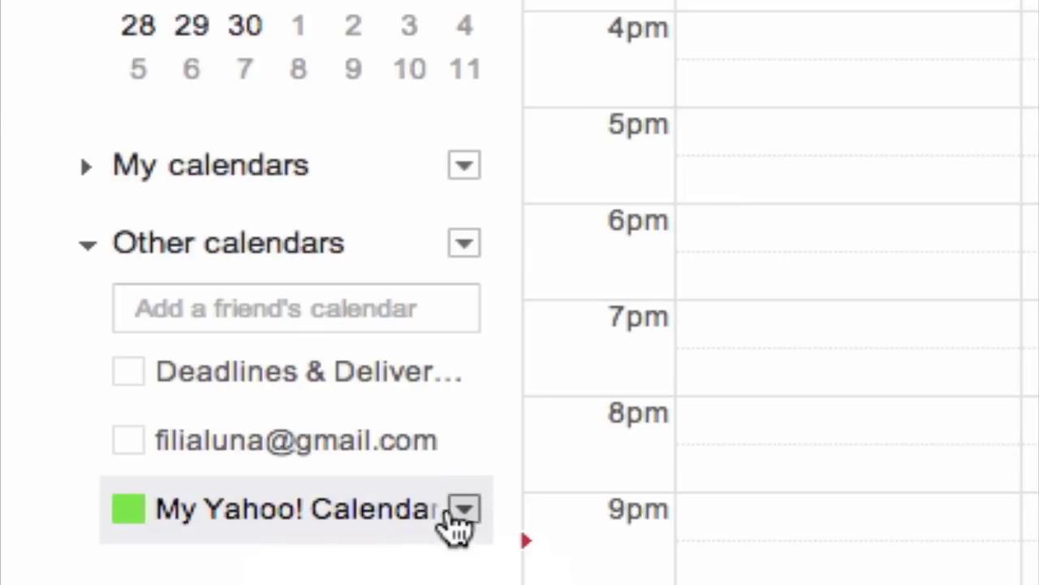
left_click(466, 516)
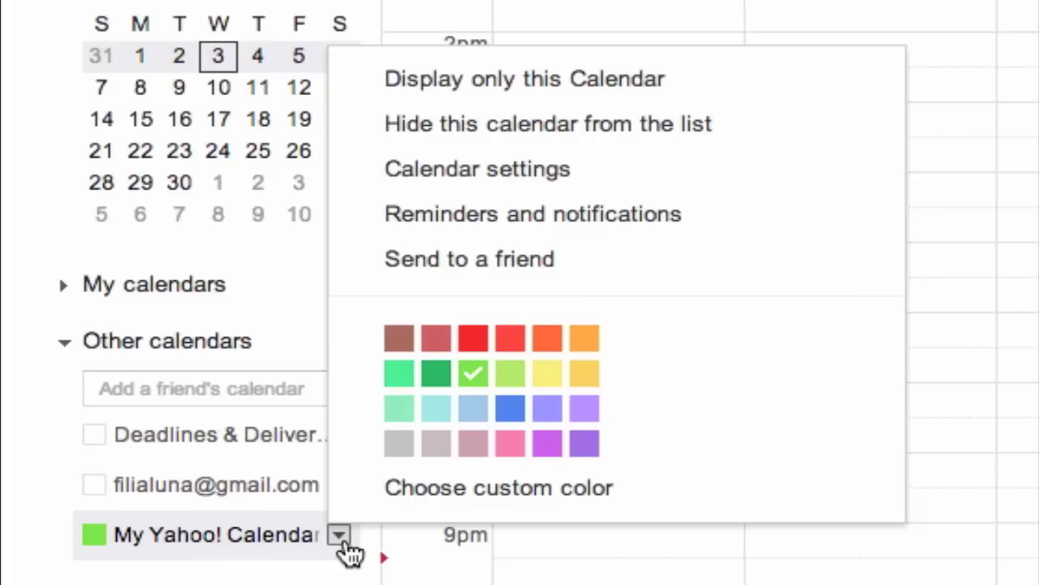
left_click(650, 181)
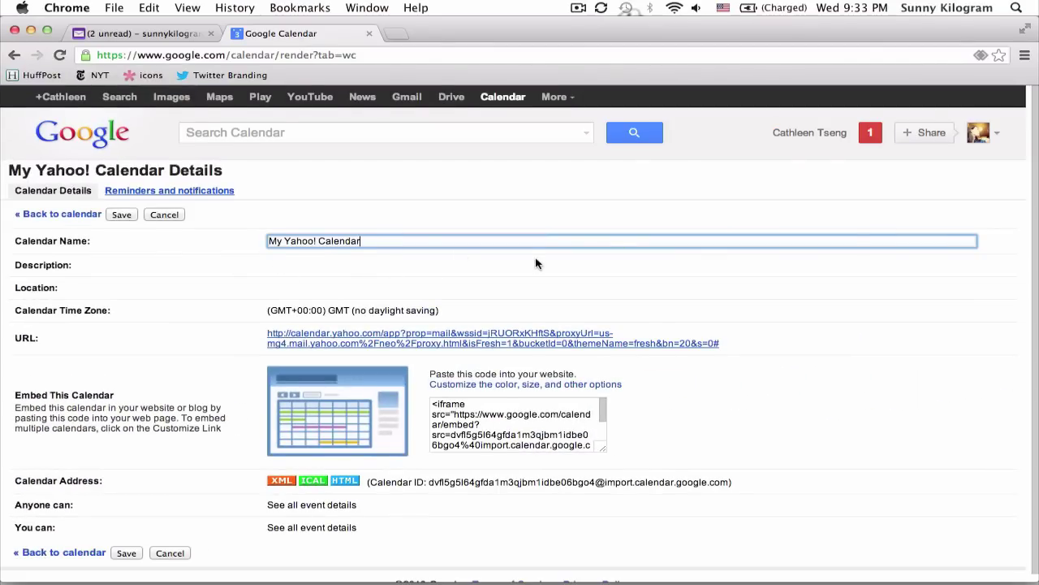
- Select all of the My Yahoo! Calendar iframe embed code, then switch to Finder
scroll(536, 263, "down", 1)
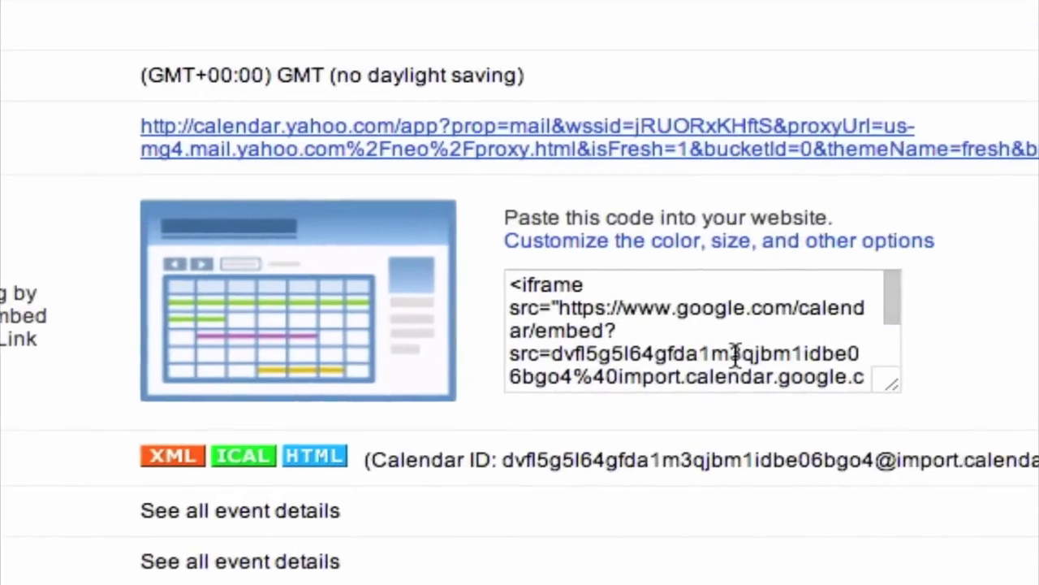
left_click(623, 291)
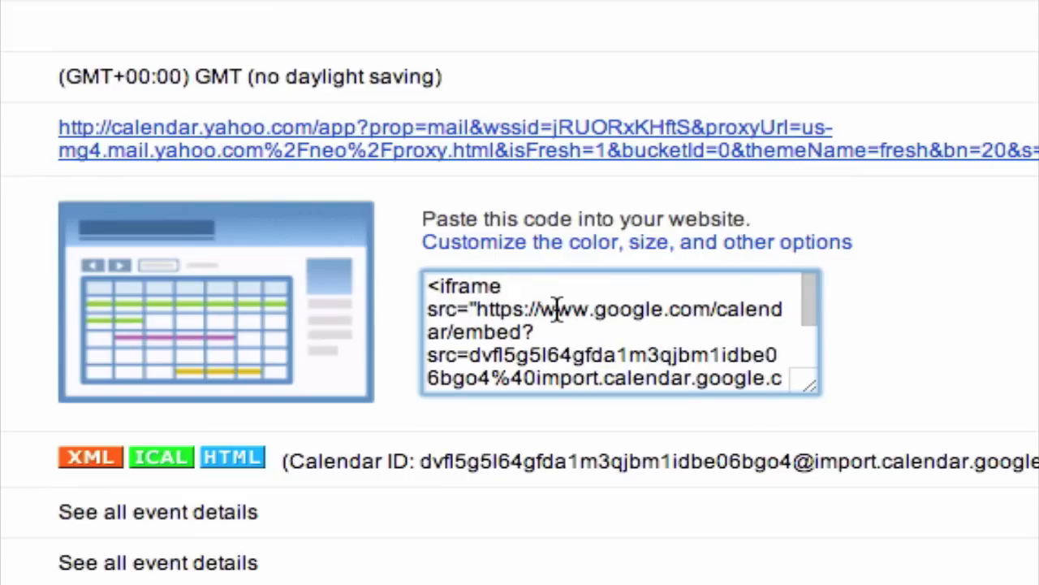
right_click(556, 309)
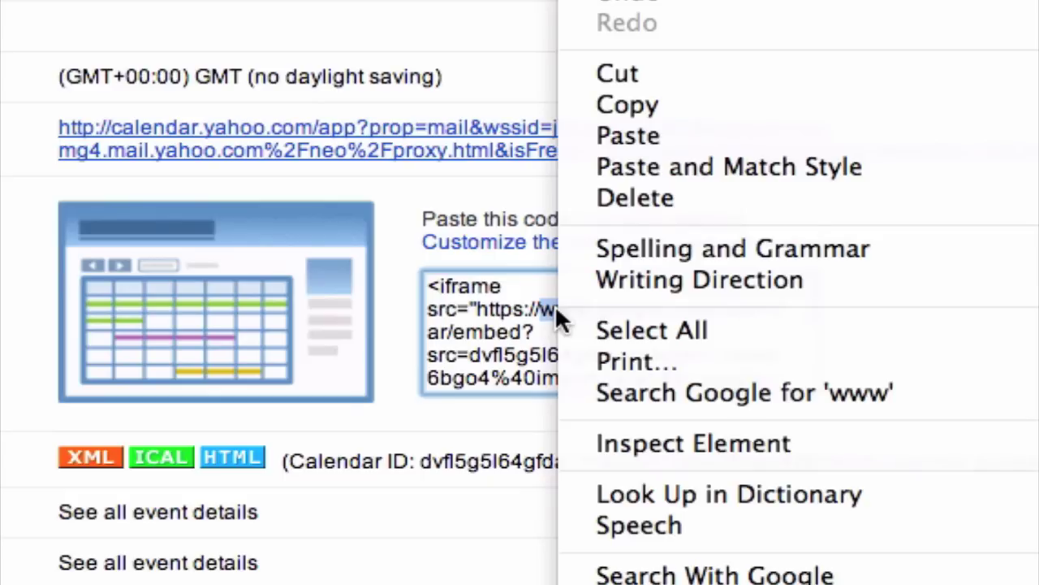
left_click(595, 329)
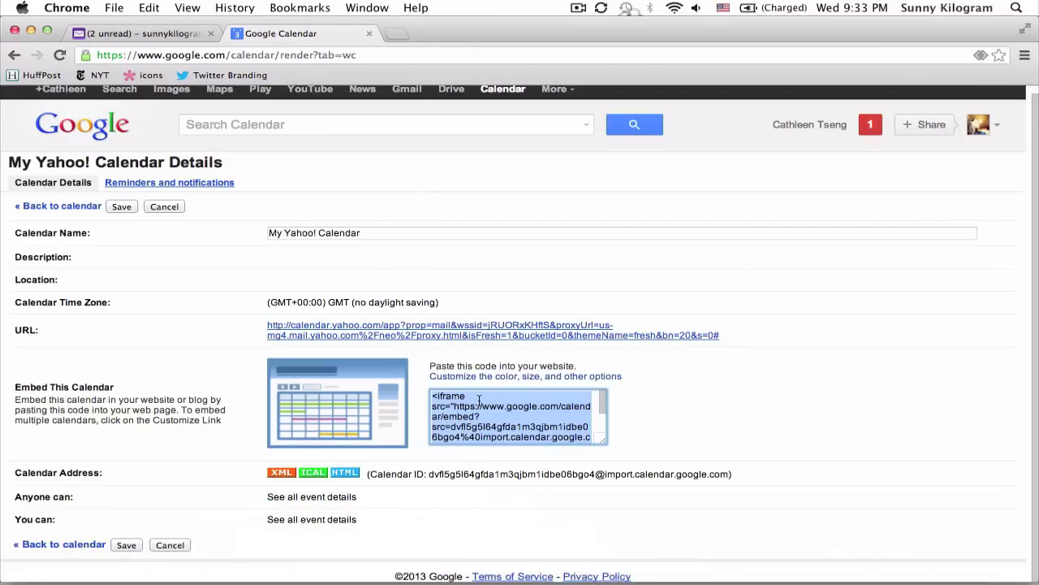
key("super+Tab")
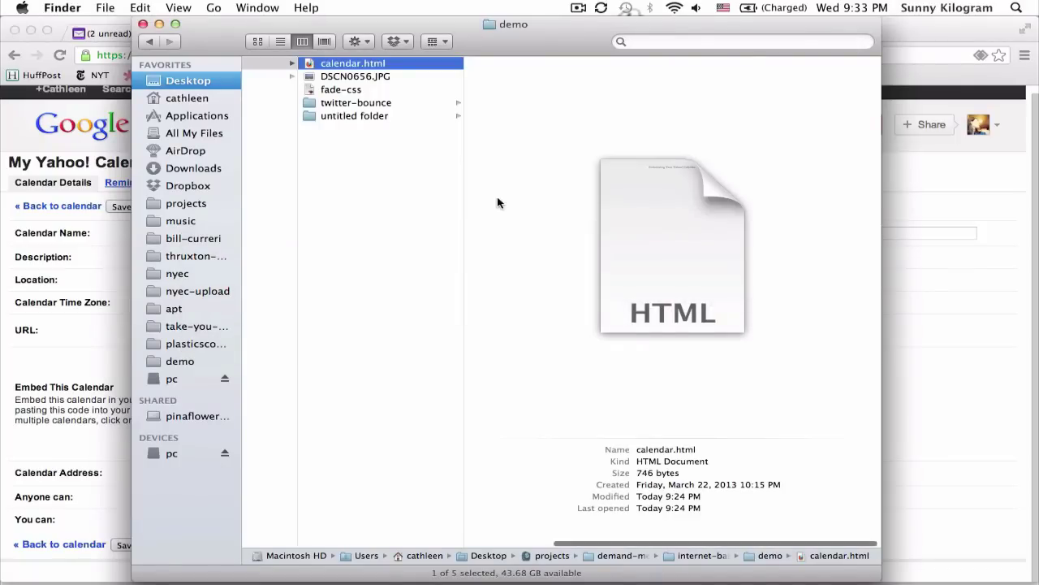
- Drag calendar.html from the demo folder onto the Dreamweaver Dock icon
left_click_drag(360, 70, 365, 538)
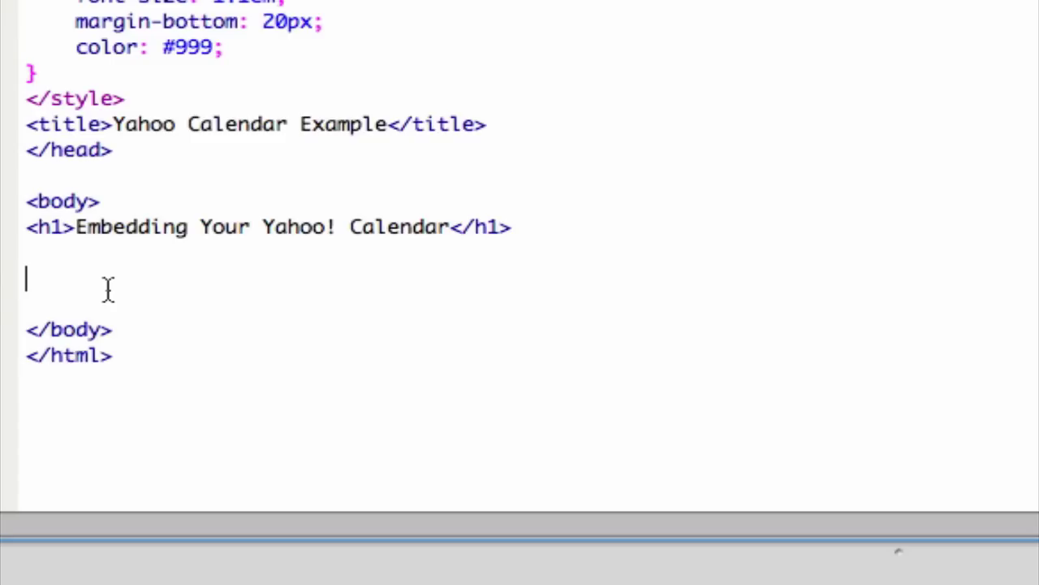
- Paste the 800 by 600 Google Calendar iframe under the Embedding Your Yahoo! Calendar heading and save calendar.html
key("super+v")
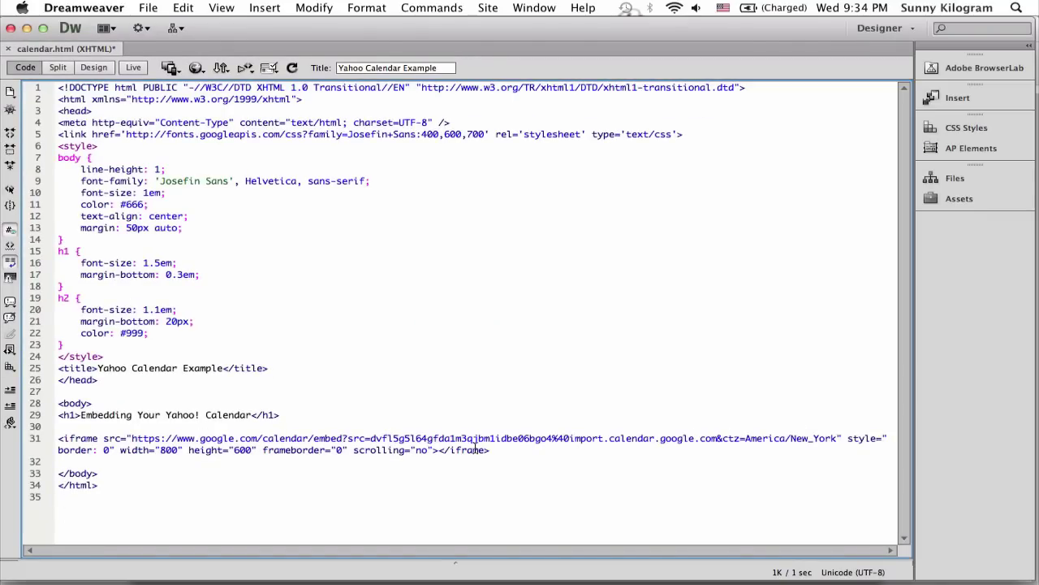
key("super+s")
- Open calendar.html from Finder in a new Chrome tab to view the embedded April 2013 calendar
key("super+Tab")
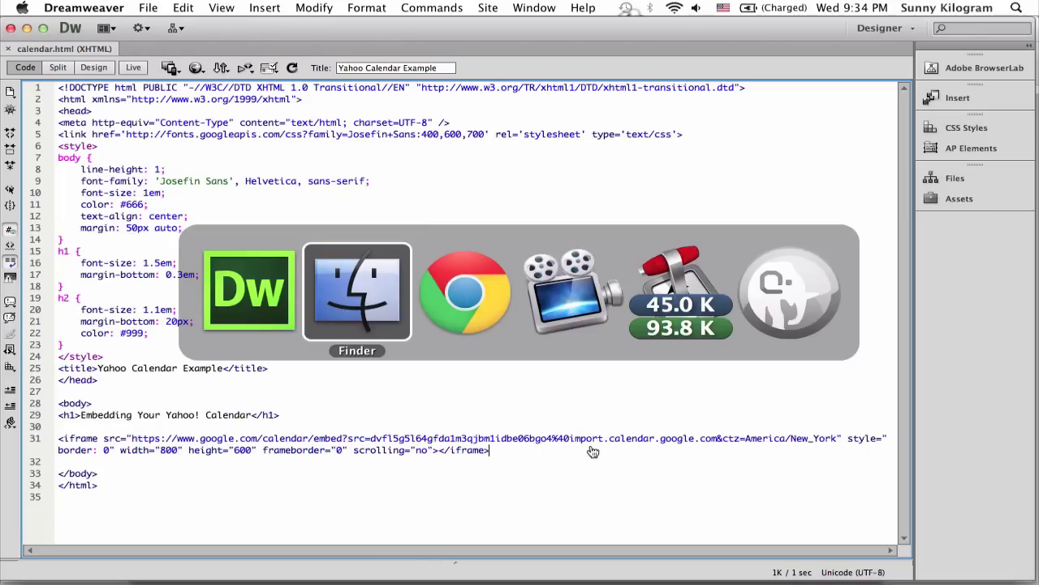
key("super+Tab")
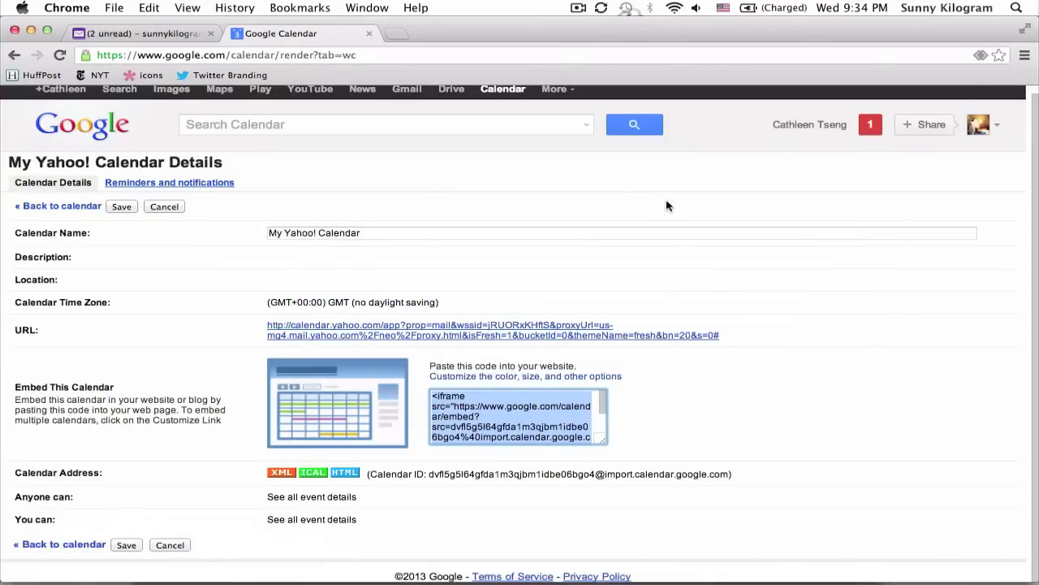
key("super+t")
mouse_move(81, 569)
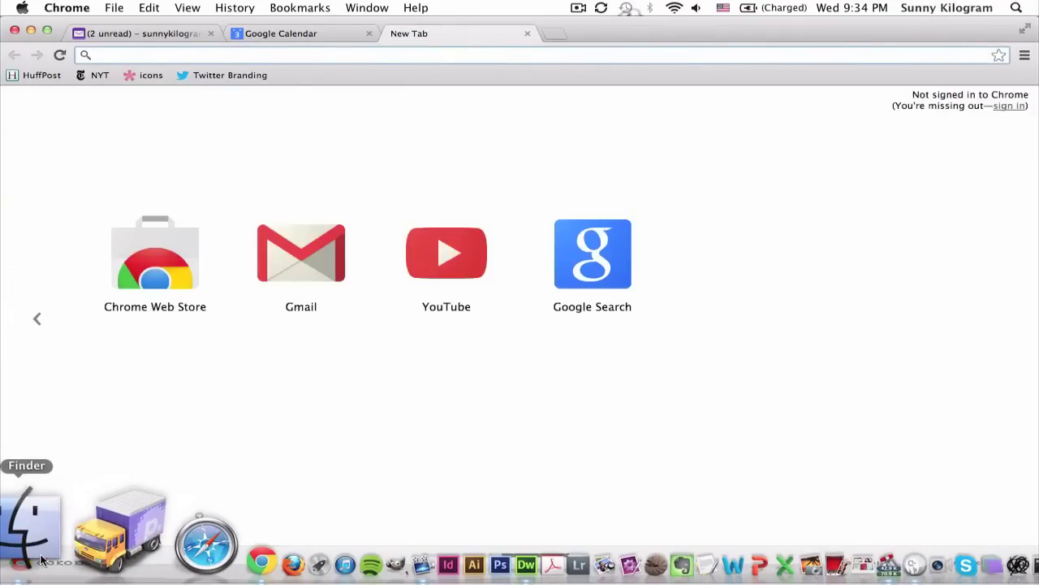
left_click(36, 556)
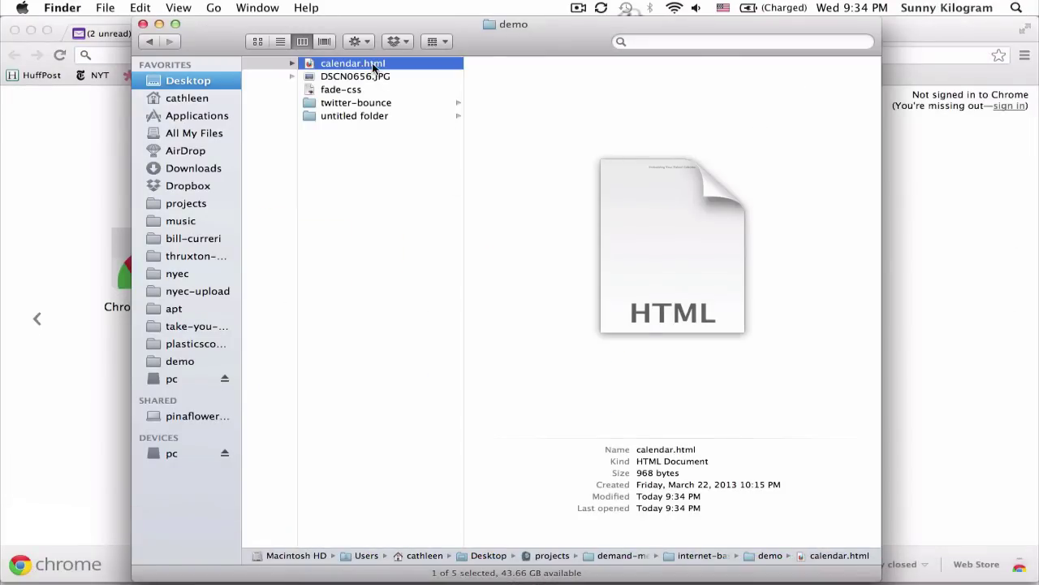
left_click_drag(371, 62, 76, 172)
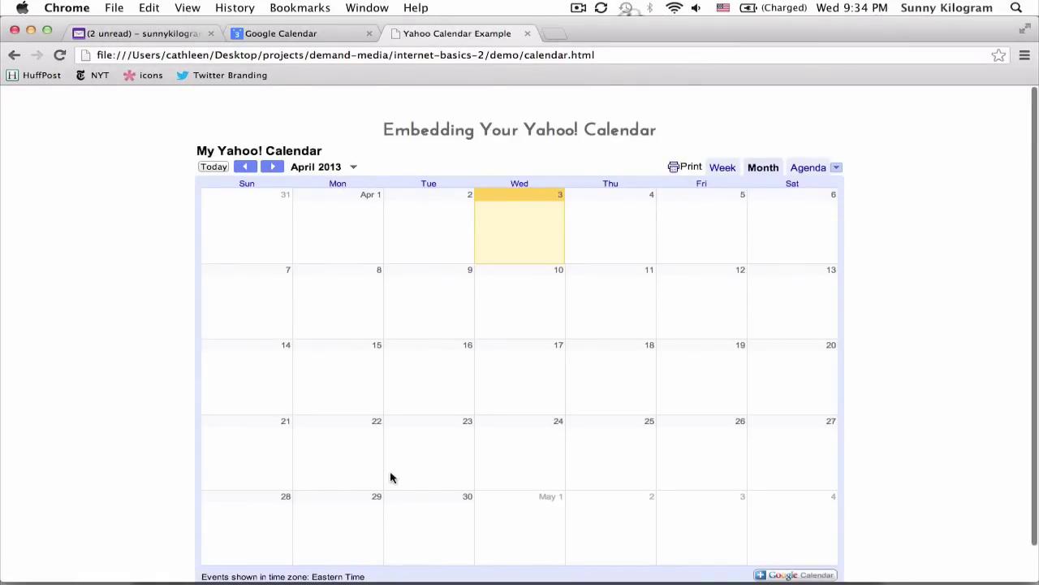
scroll(918, 264, "down", 2)
scroll(918, 264, "up", 3)
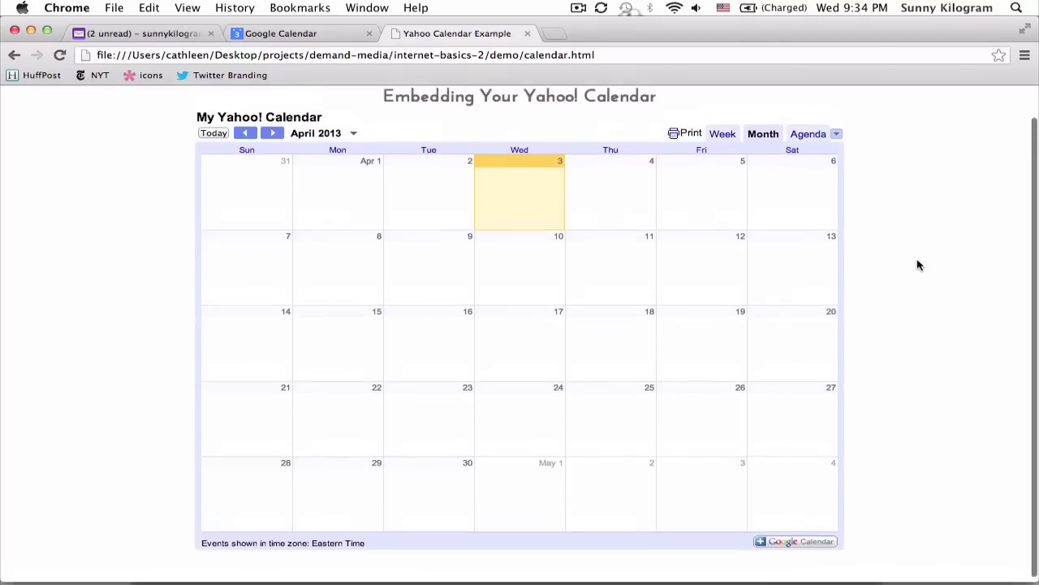